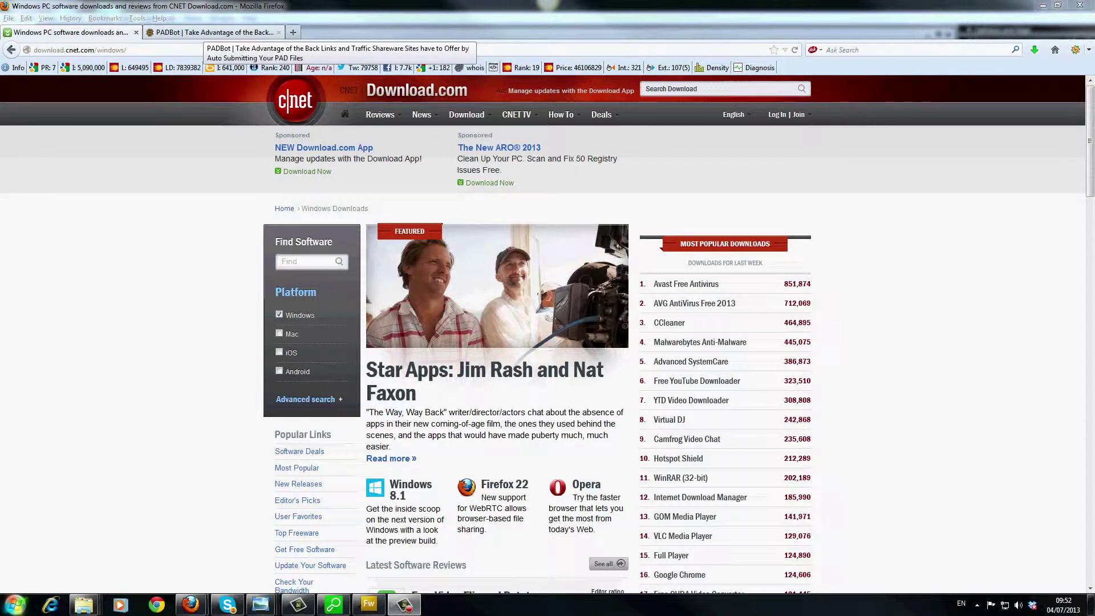
# Step: Switch to the Incansoft PADBot tab to view its PAD file and shareware backlink explanation
pyautogui.click(210, 32)
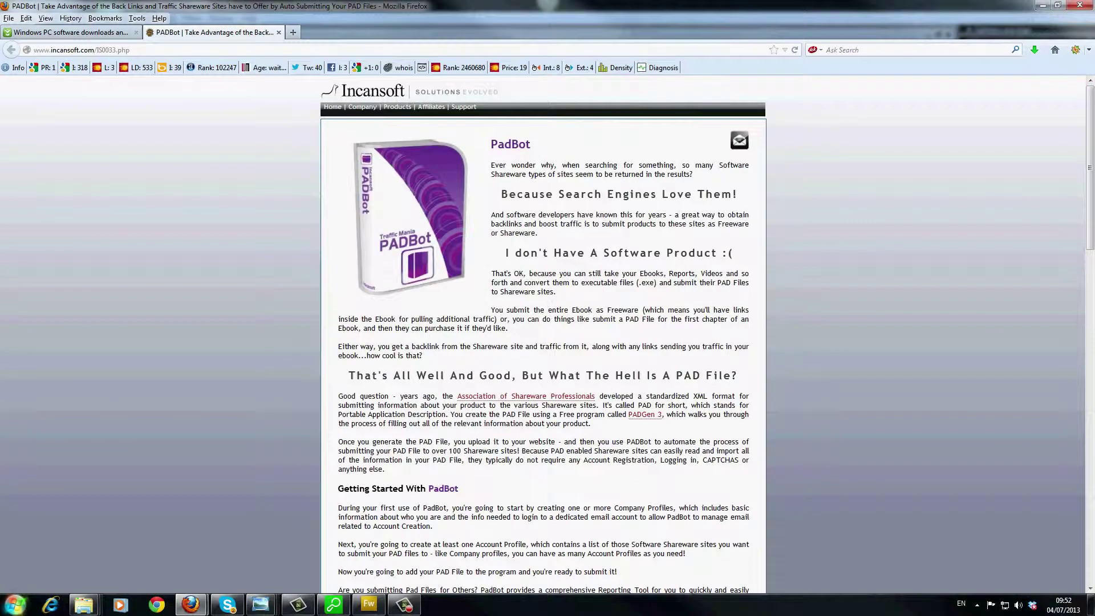